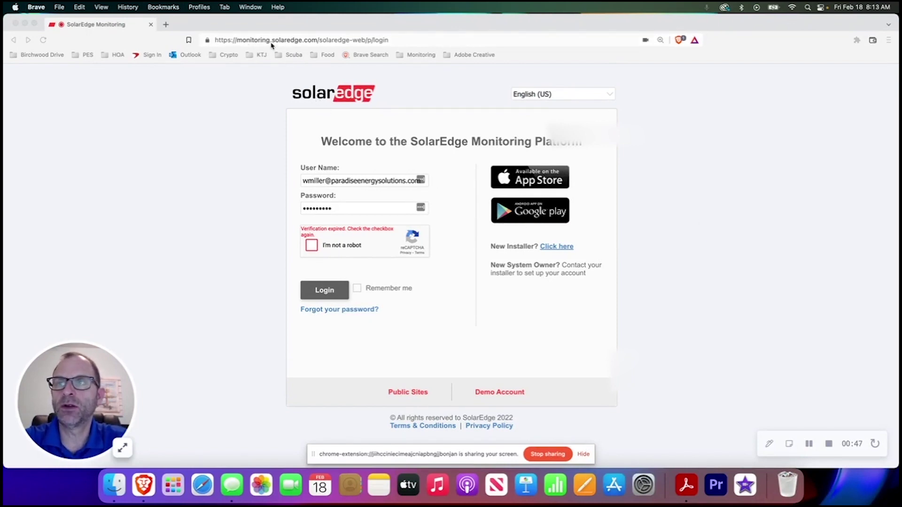
# Tick the reCAPTCHA 'I'm not a robot' checkbox on the filled-in login page.
pyautogui.click(312, 244)
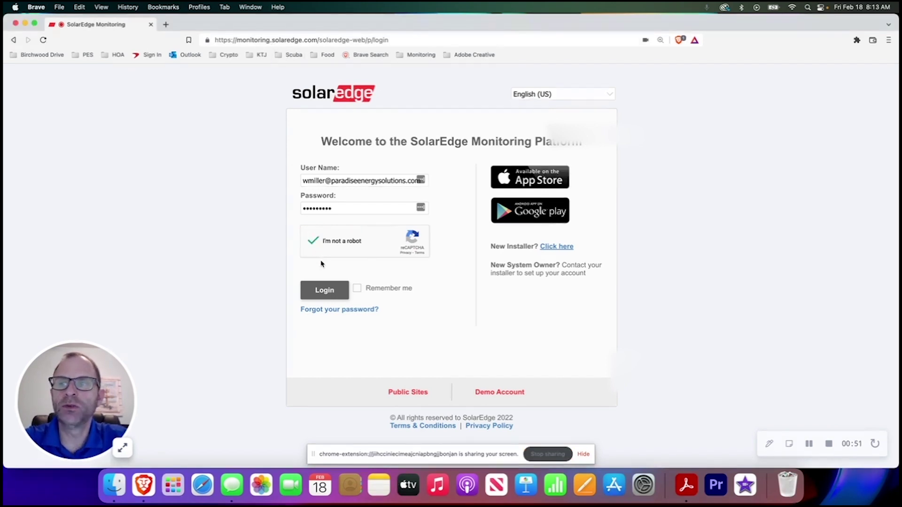
# Log in to the monitoring account and decline LastPass's offer to save the password.
pyautogui.click(325, 298)
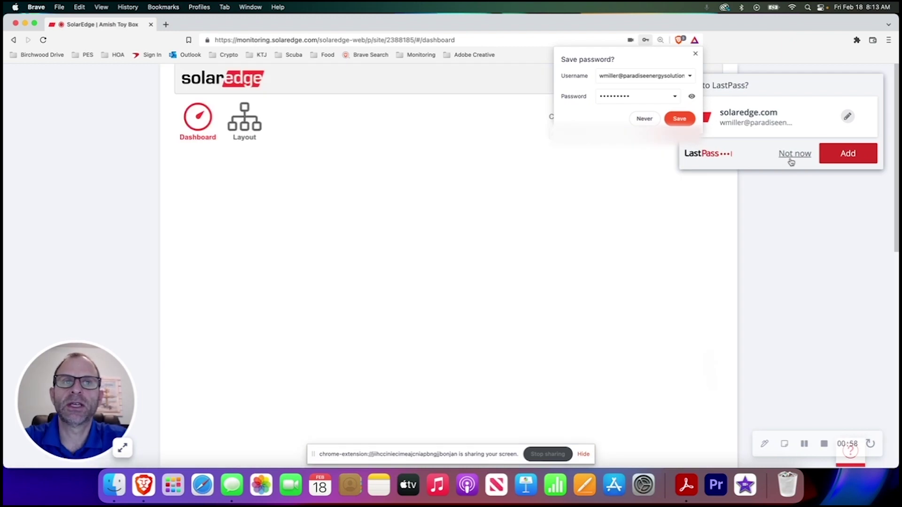
pyautogui.click(793, 155)
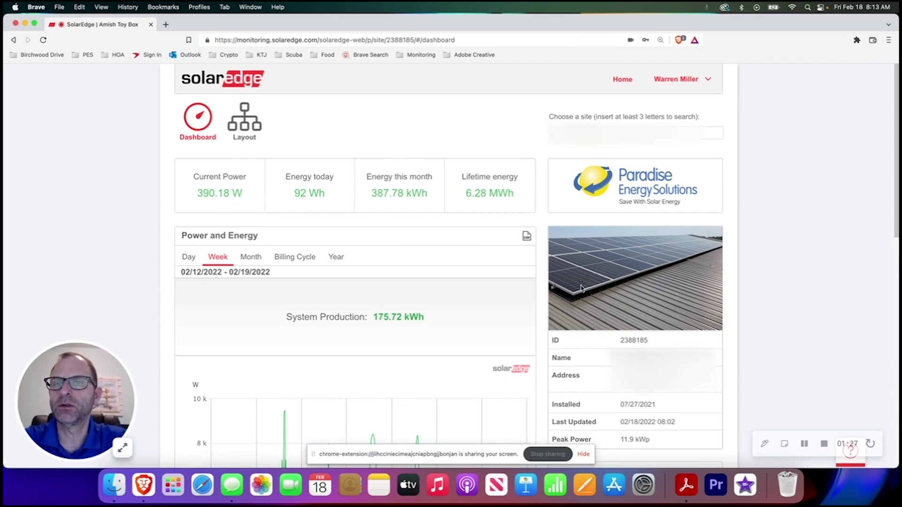
pyautogui.scroll(-1, 587, 338)
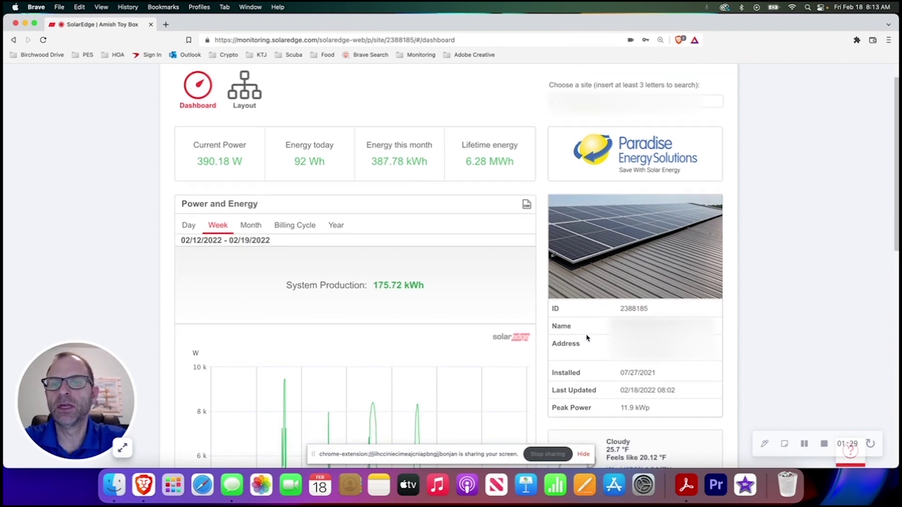
pyautogui.scroll(-1, 587, 339)
pyautogui.scroll(-1, 587, 337)
pyautogui.scroll(-1, 588, 335)
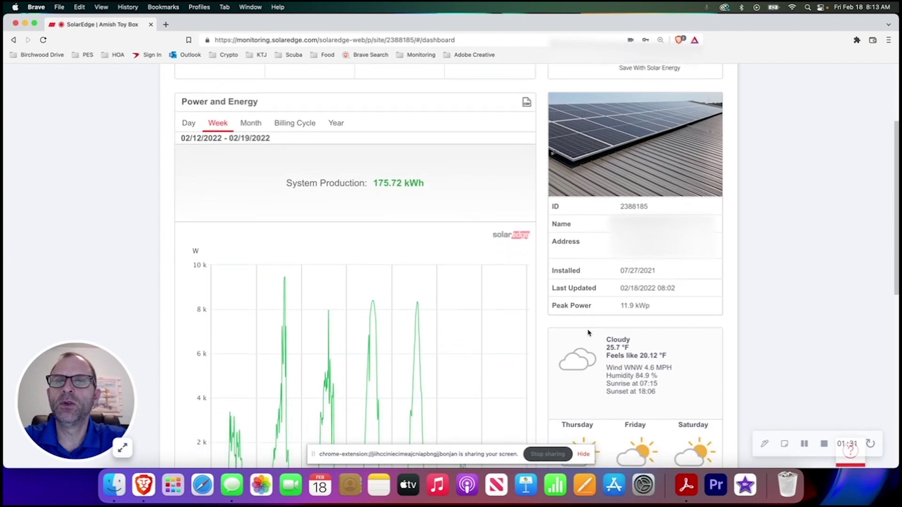
pyautogui.scroll(-1, 588, 333)
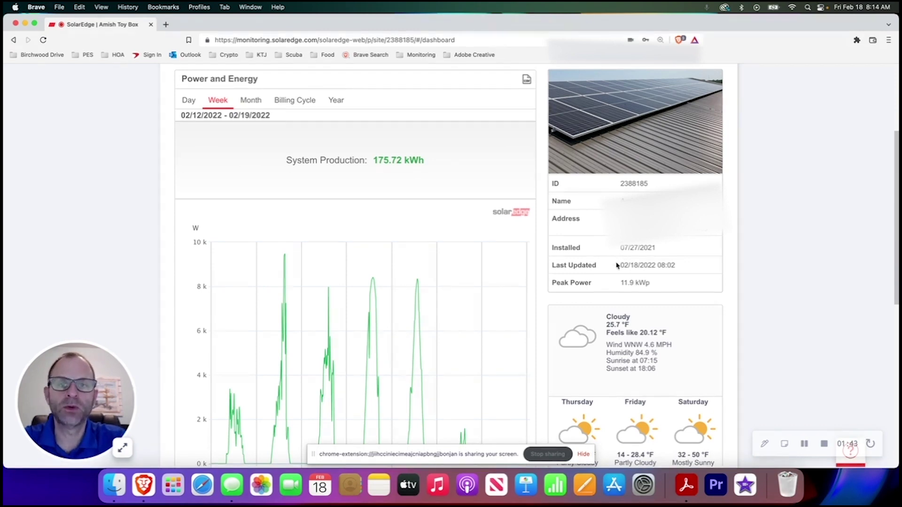
pyautogui.scroll(-1, 617, 266)
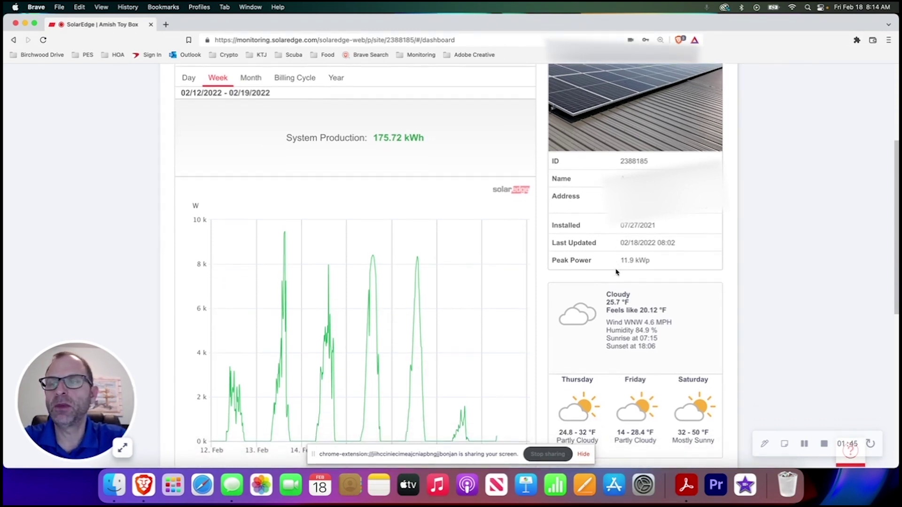
pyautogui.scroll(-1, 612, 266)
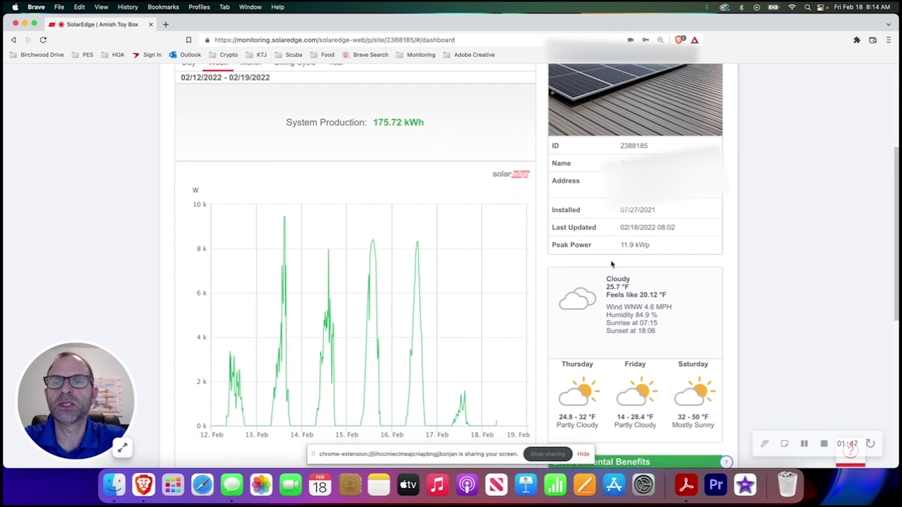
pyautogui.scroll(-2, 611, 266)
pyautogui.scroll(-2, 611, 265)
pyautogui.scroll(-1, 612, 265)
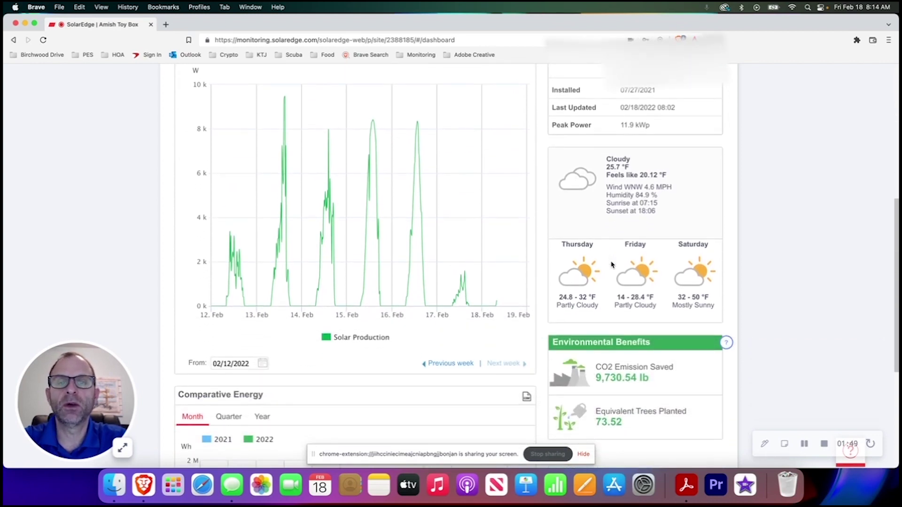
pyautogui.scroll(-2, 619, 275)
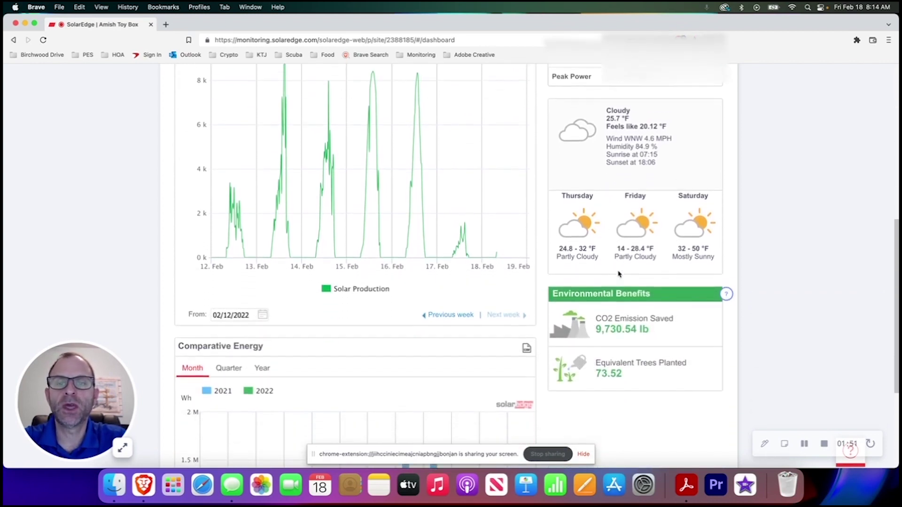
pyautogui.scroll(-1, 619, 275)
pyautogui.scroll(-2, 618, 271)
pyautogui.scroll(-1, 628, 257)
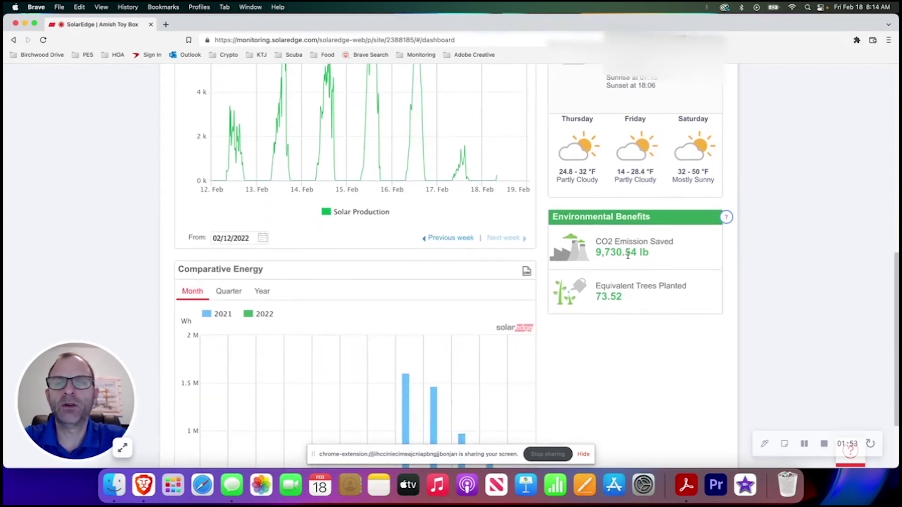
pyautogui.scroll(-1, 629, 256)
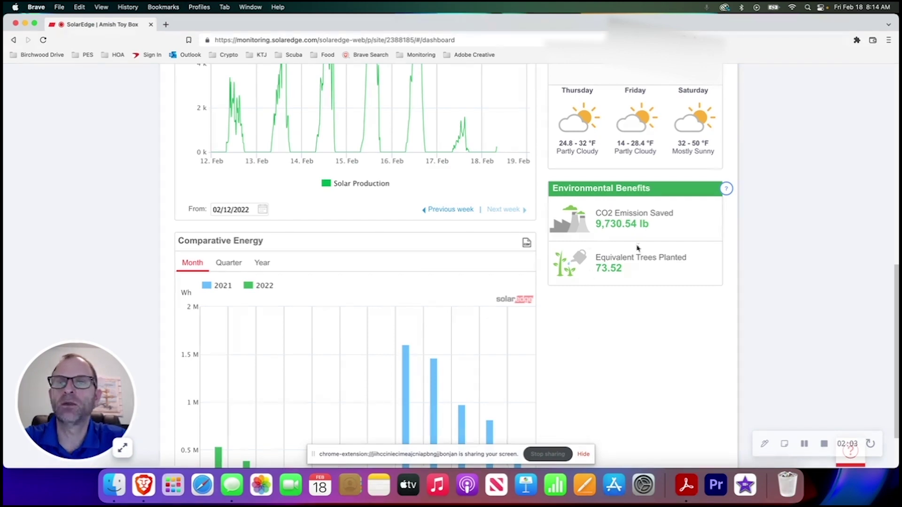
pyautogui.scroll(-2, 606, 294)
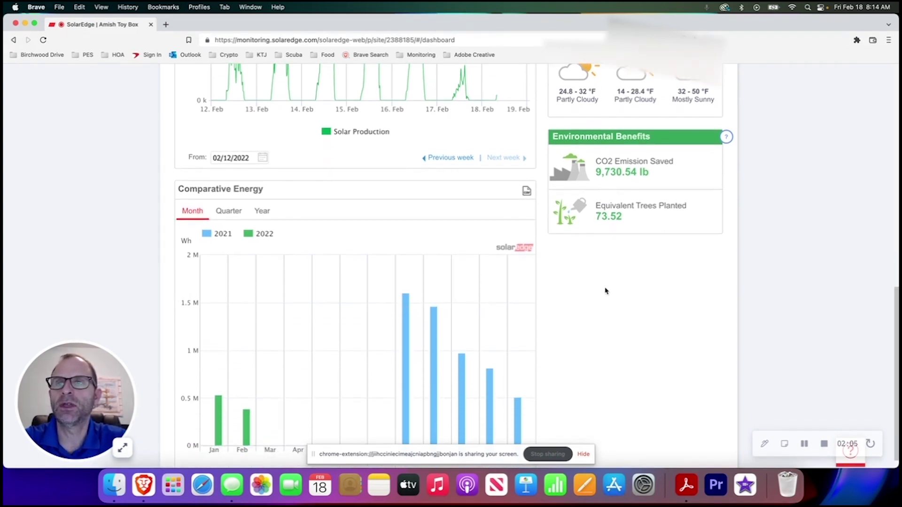
pyautogui.scroll(5, 606, 292)
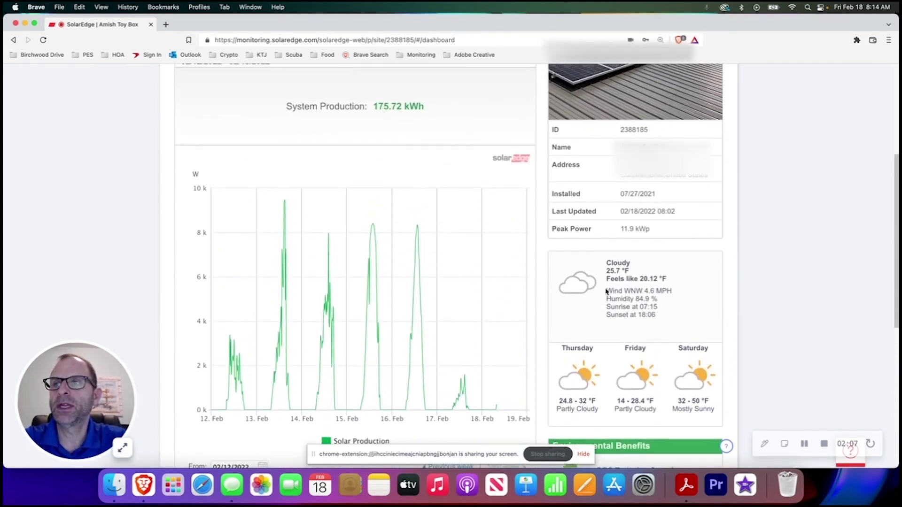
pyautogui.scroll(3, 606, 292)
pyautogui.scroll(1, 607, 291)
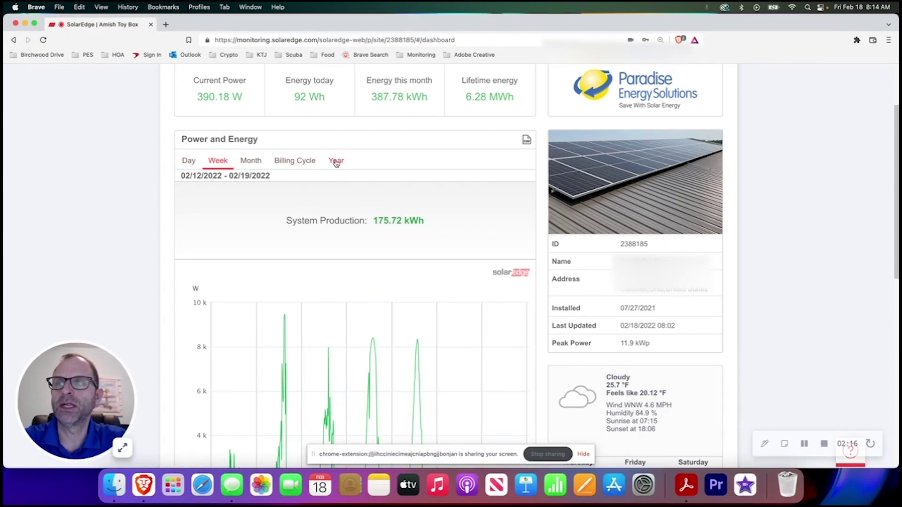
pyautogui.scroll(-1, 316, 218)
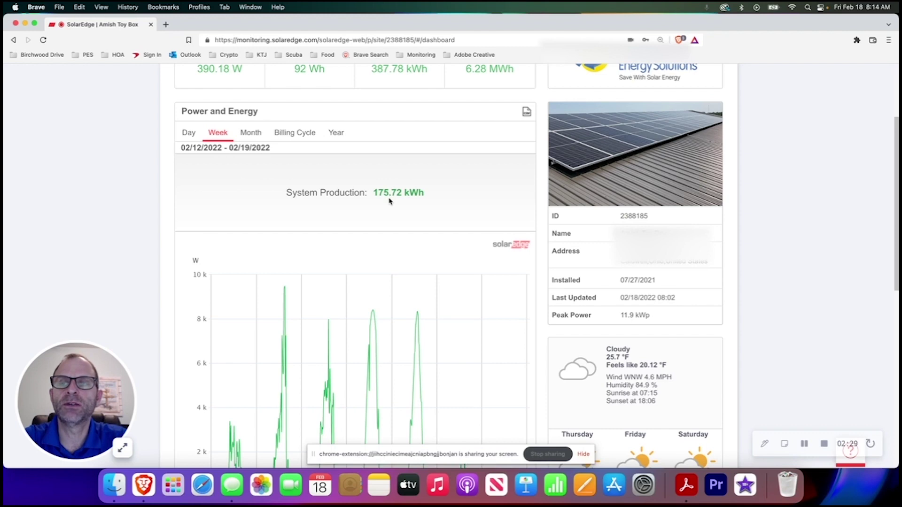
pyautogui.scroll(-1, 416, 203)
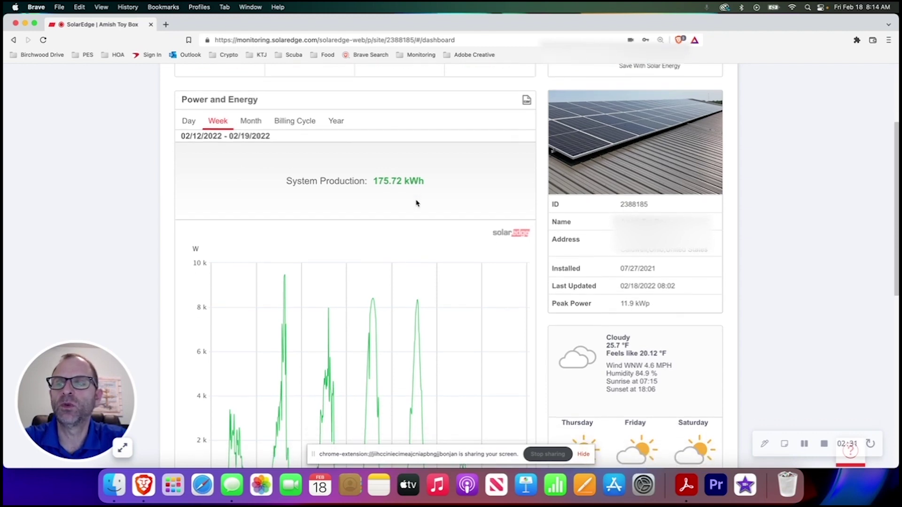
pyautogui.scroll(-3, 416, 203)
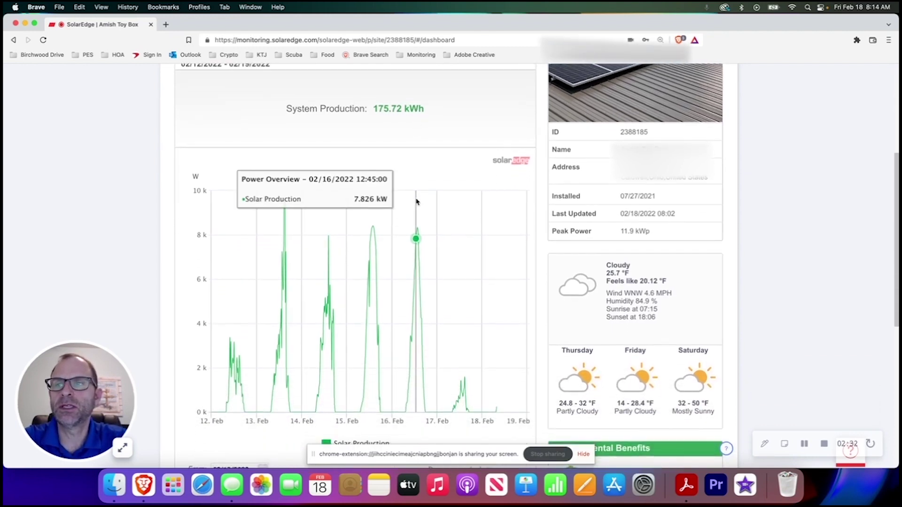
pyautogui.scroll(-1, 417, 199)
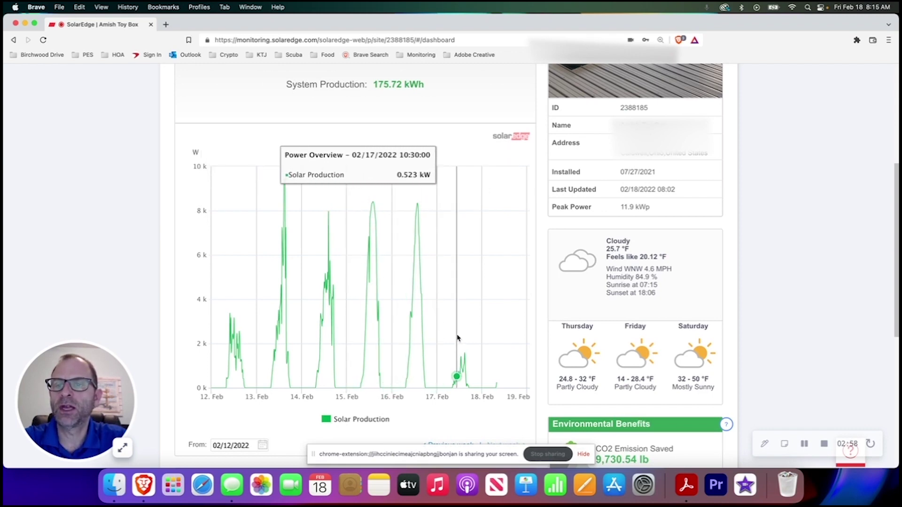
pyautogui.scroll(-5, 278, 329)
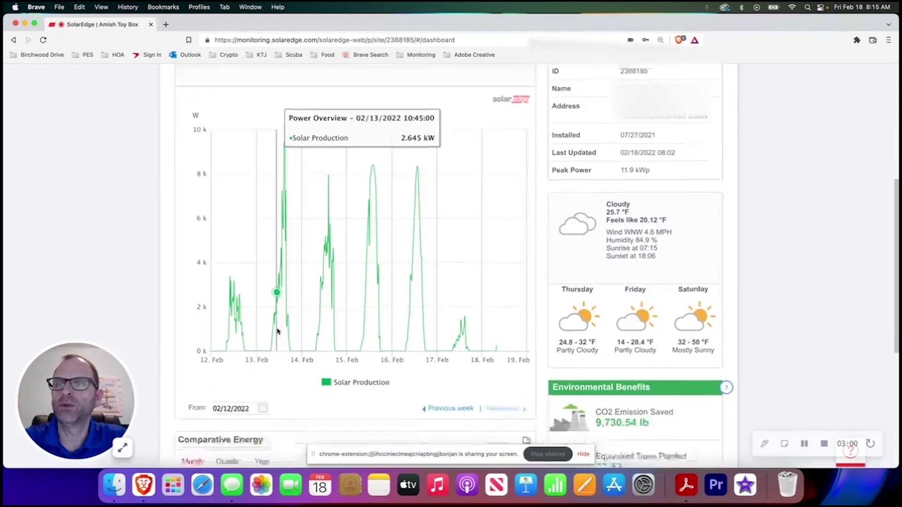
pyautogui.scroll(-3, 278, 332)
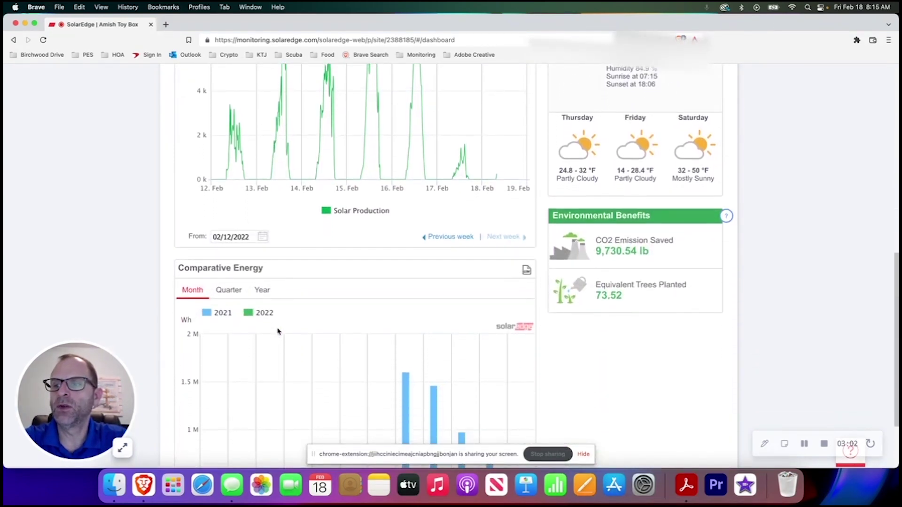
pyautogui.scroll(-2, 277, 331)
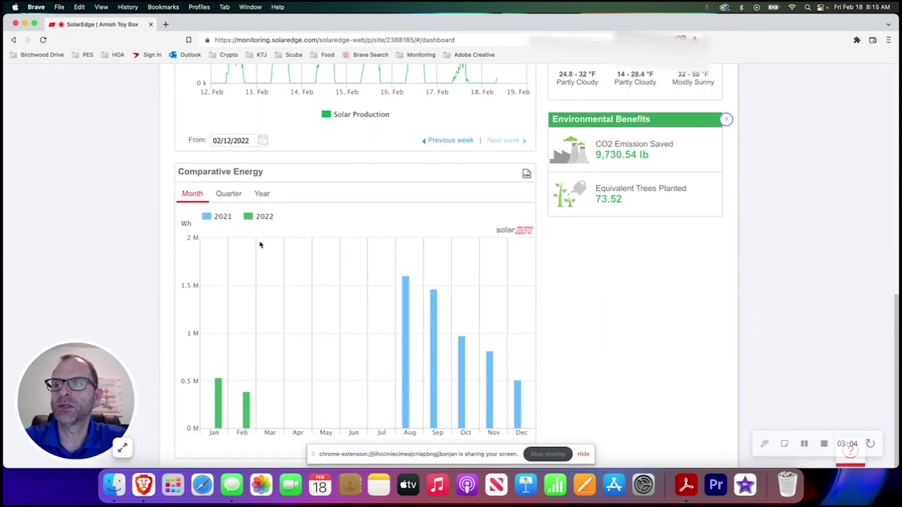
pyautogui.scroll(6, 310, 275)
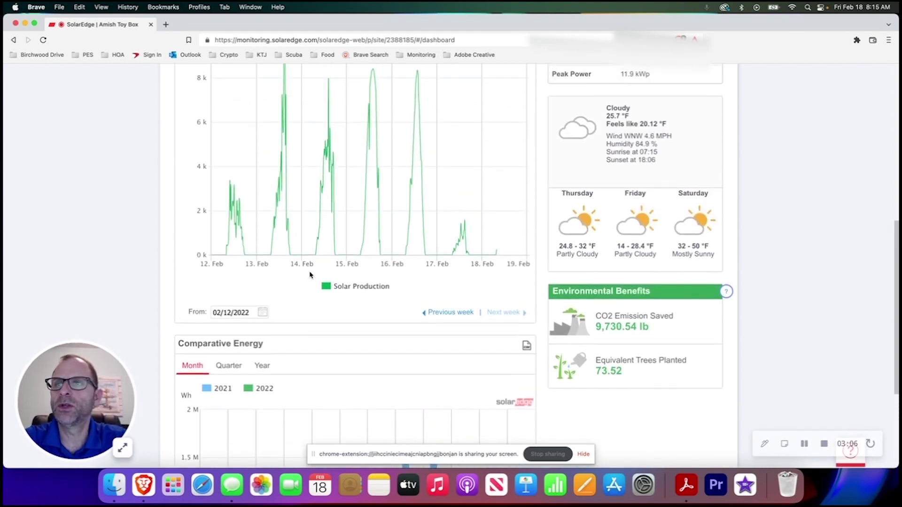
pyautogui.scroll(4, 311, 275)
pyautogui.scroll(1, 310, 276)
pyautogui.scroll(2, 311, 275)
pyautogui.scroll(1, 310, 276)
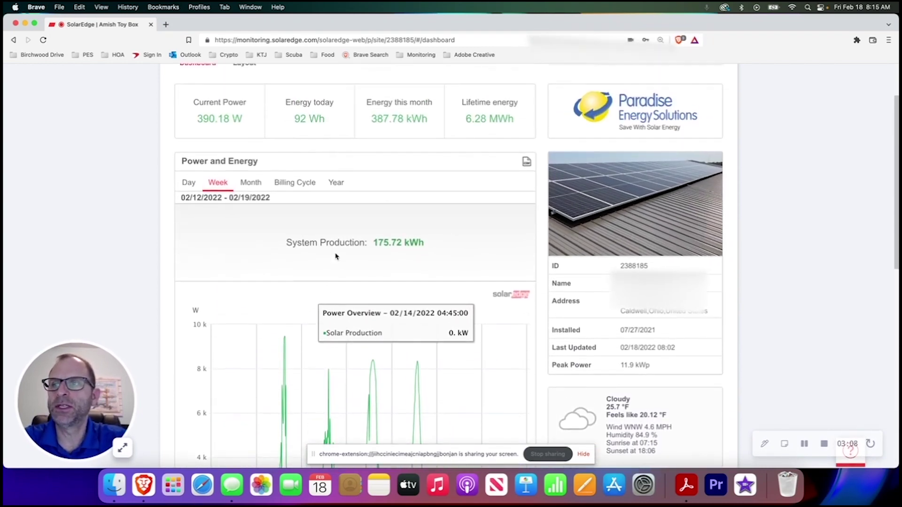
pyautogui.scroll(2, 337, 256)
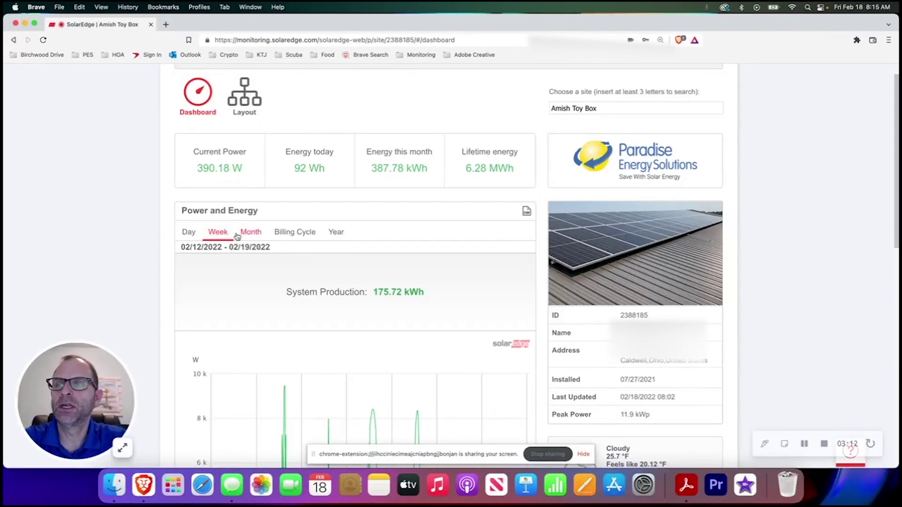
pyautogui.scroll(1, 269, 254)
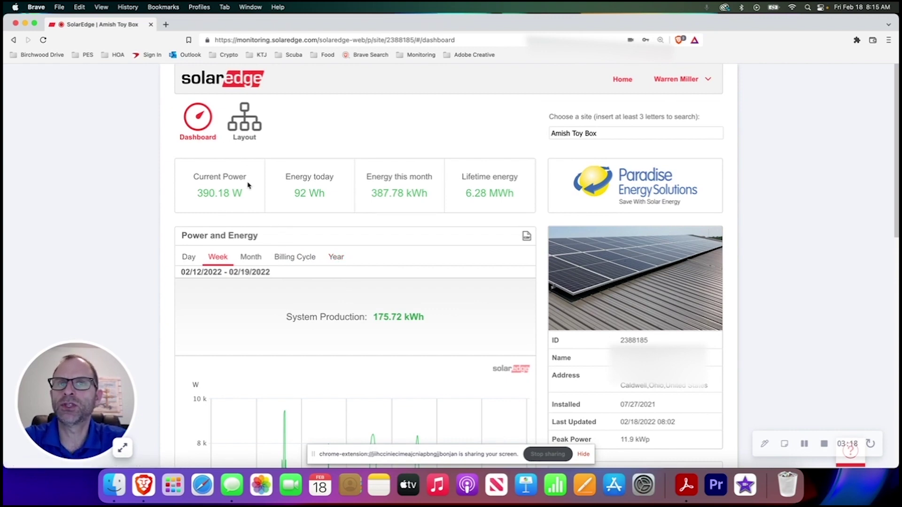
# Go to the Layout page showing the site's physical panel arrangement with daily data.
pyautogui.click(250, 126)
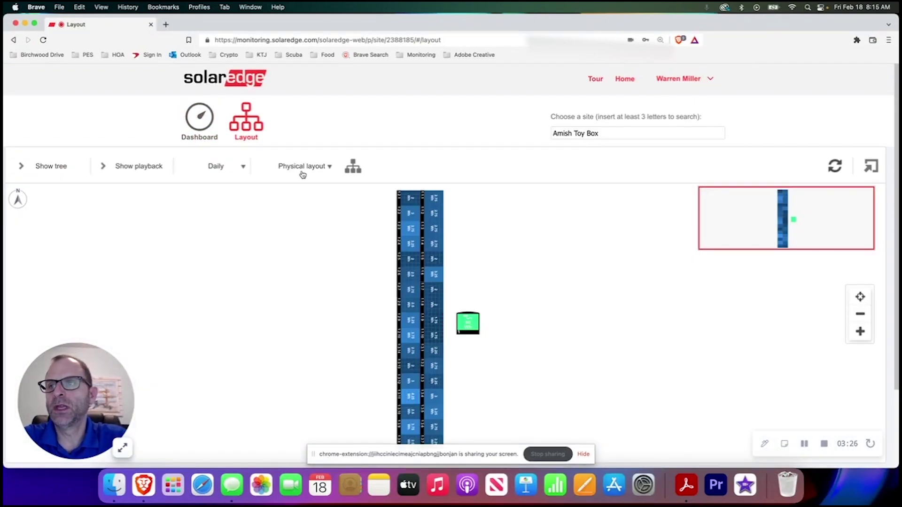
pyautogui.click(327, 169)
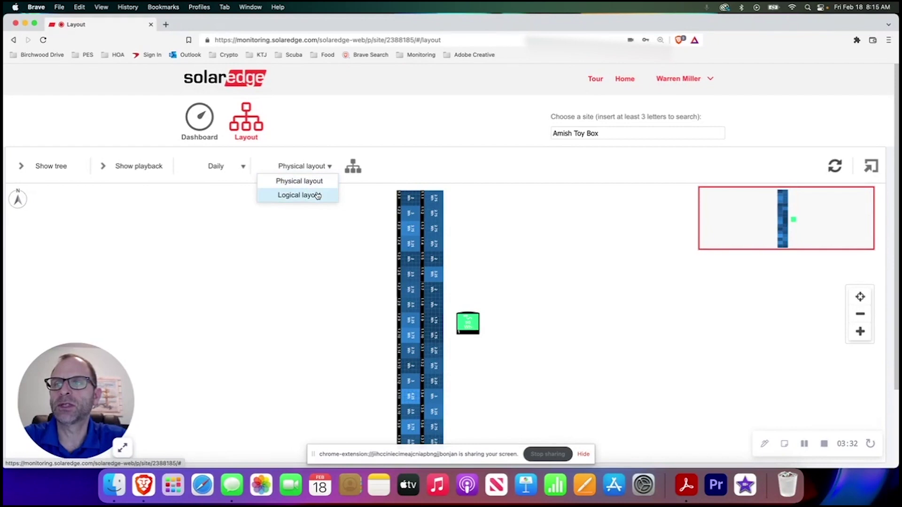
pyautogui.click(316, 195)
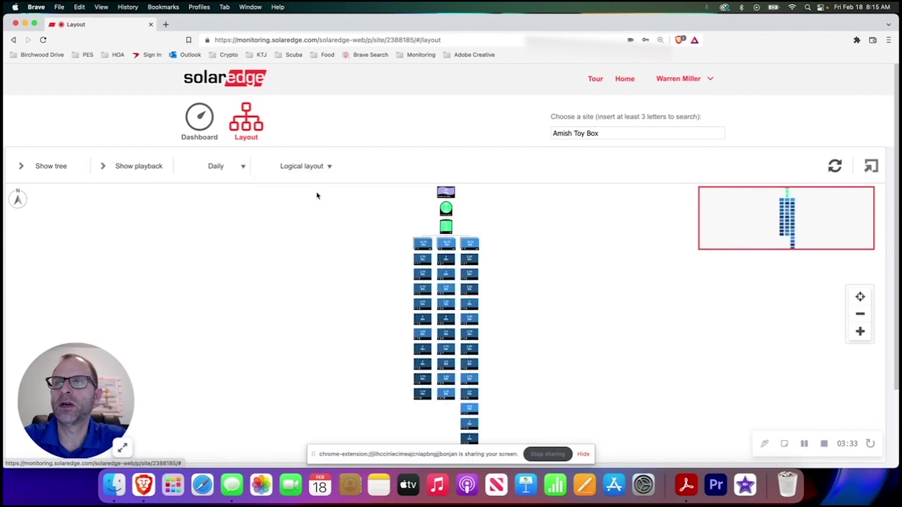
pyautogui.click(327, 166)
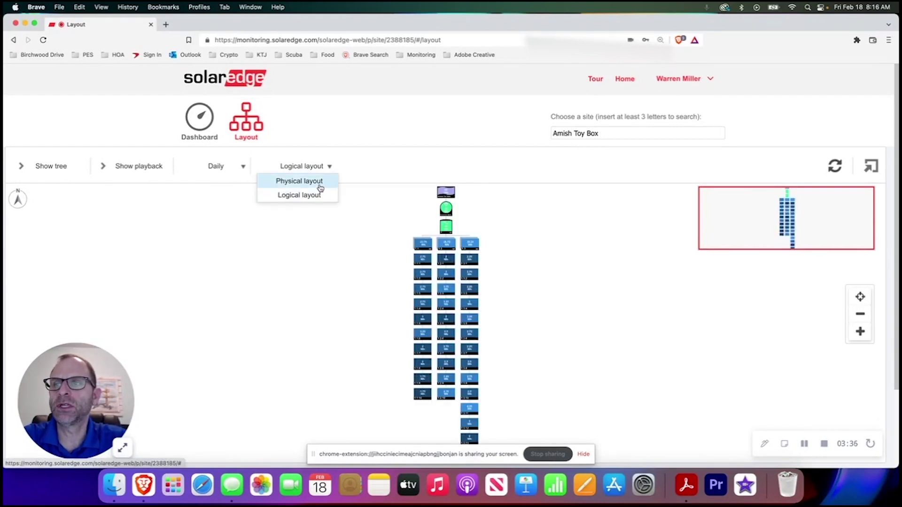
pyautogui.click(319, 185)
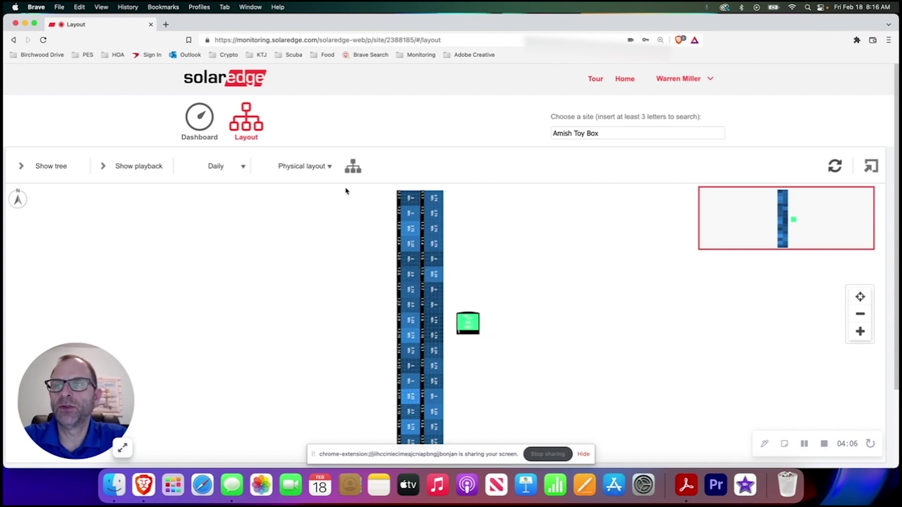
pyautogui.click(322, 167)
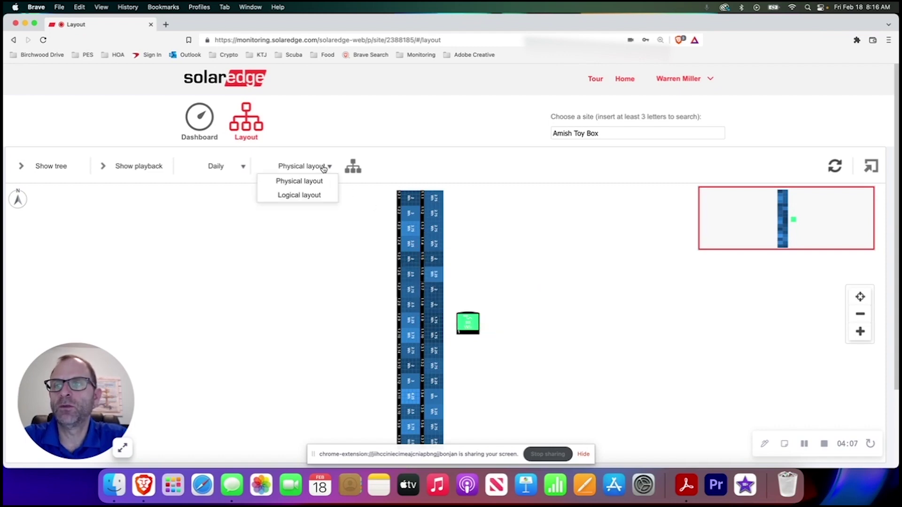
# Switch to Logical layout and zoom in three steps to read module energy values.
pyautogui.click(296, 195)
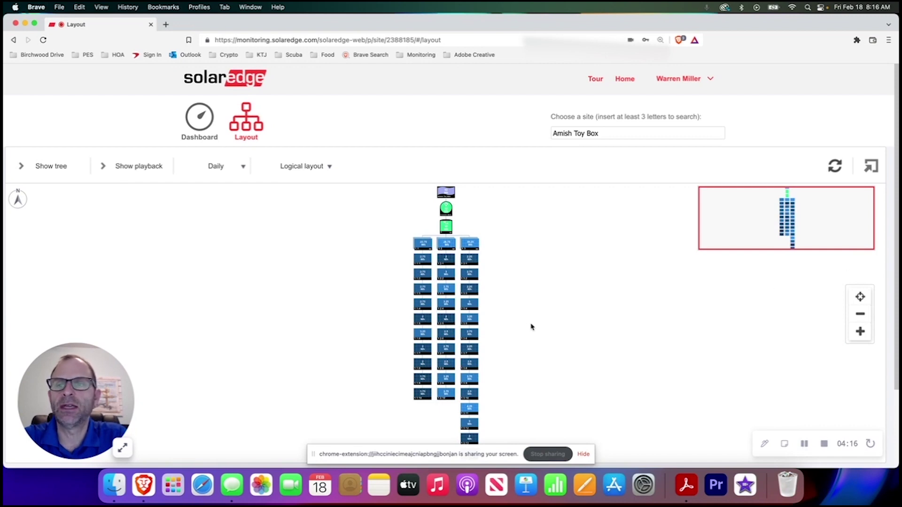
pyautogui.click(860, 332)
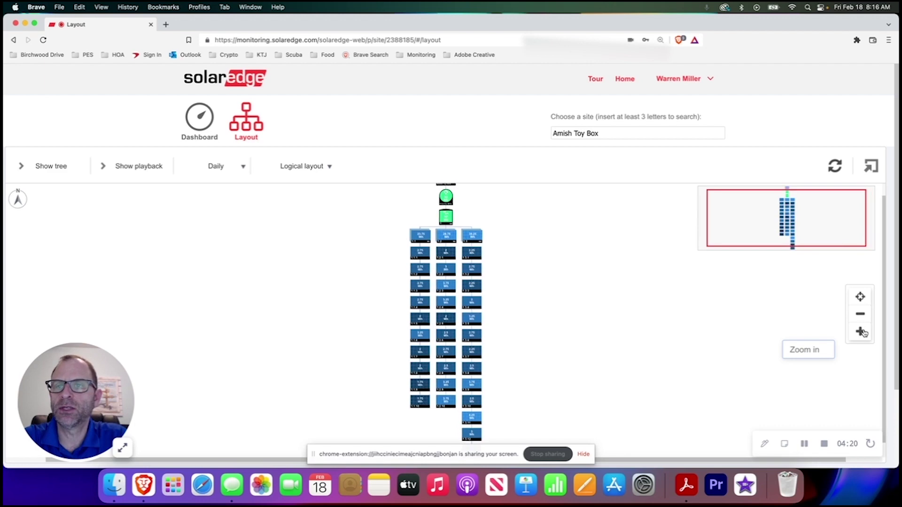
pyautogui.click(861, 332)
pyautogui.click(861, 331)
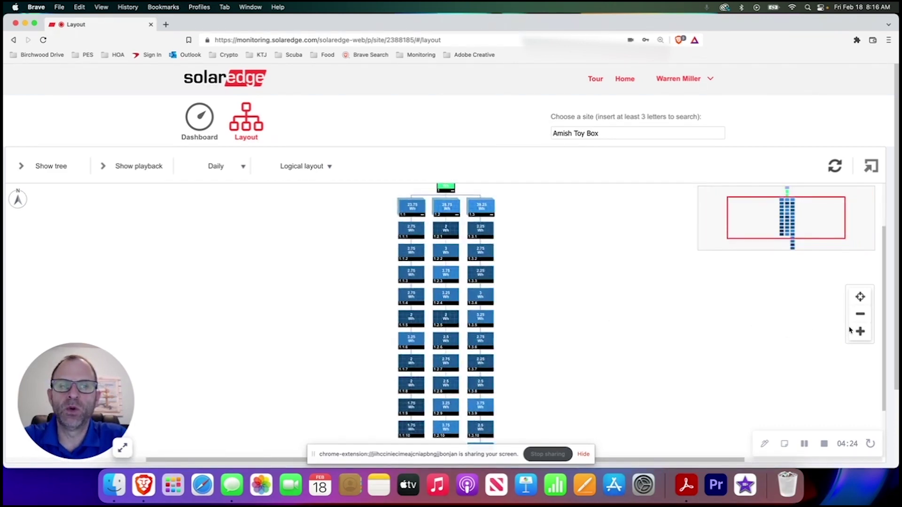
pyautogui.scroll(-1, 521, 284)
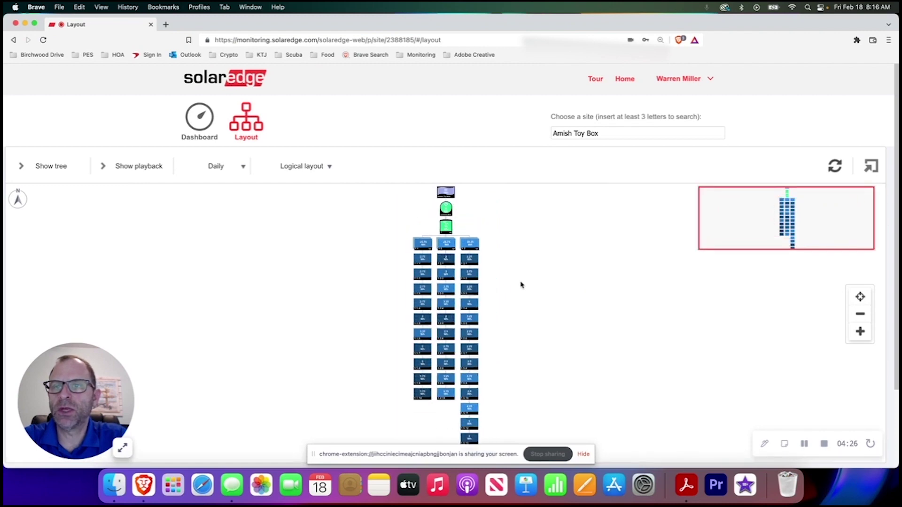
pyautogui.scroll(2, 521, 285)
pyautogui.scroll(1, 521, 285)
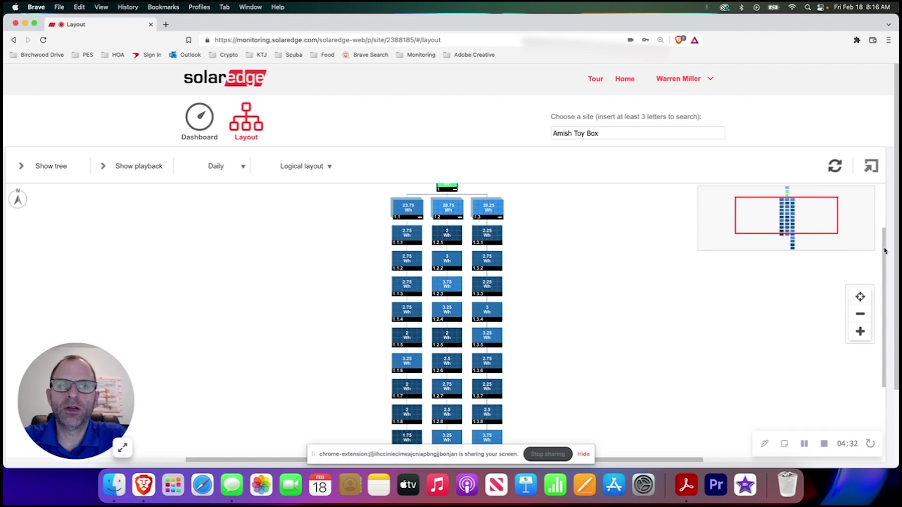
pyautogui.scroll(2, 881, 239)
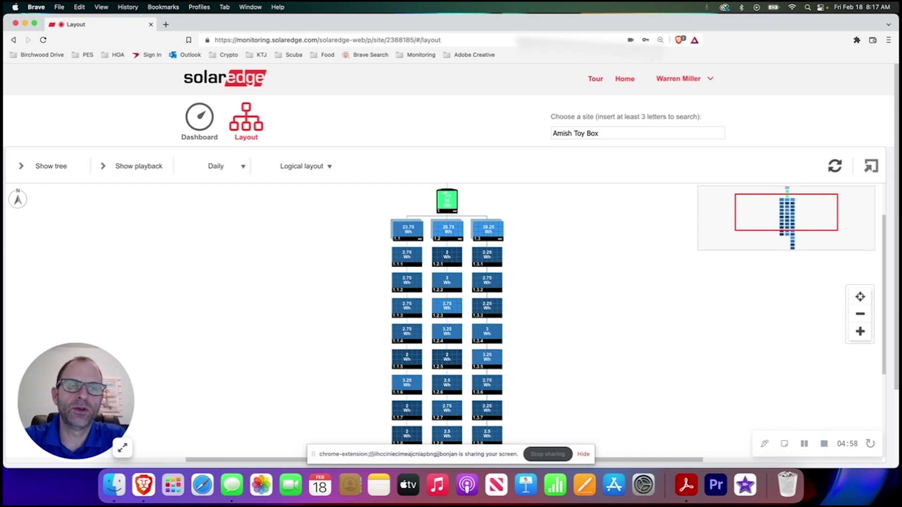
pyautogui.scroll(-3, 880, 328)
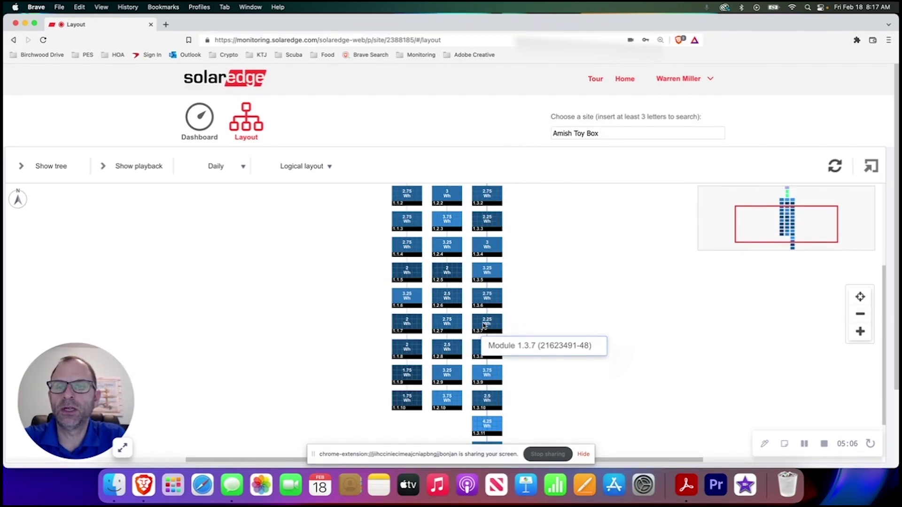
# Select module 1.3.7, zoom in two steps, and show the layout view options.
pyautogui.click(495, 326)
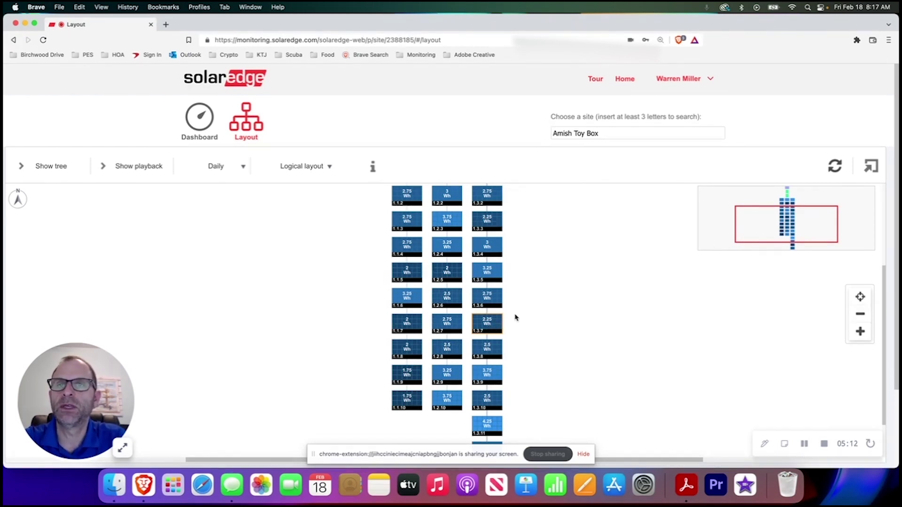
pyautogui.scroll(-2, 516, 317)
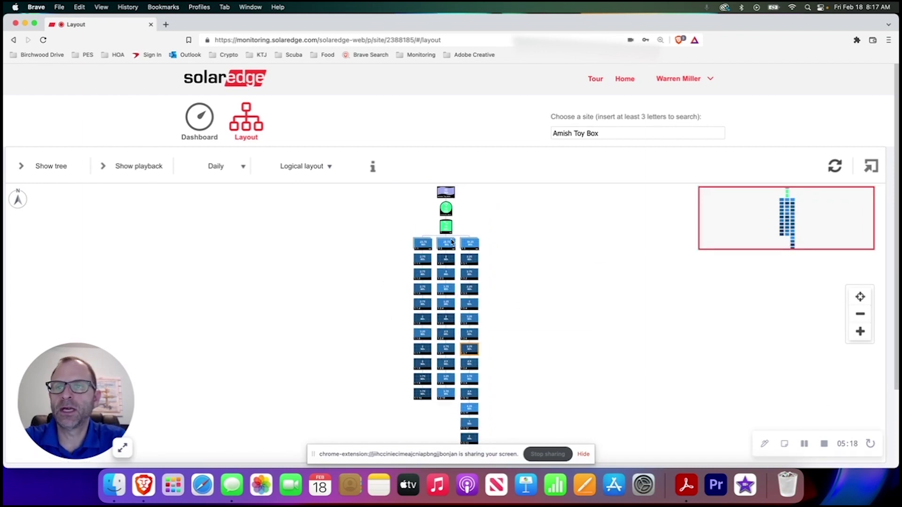
pyautogui.scroll(-1, 399, 216)
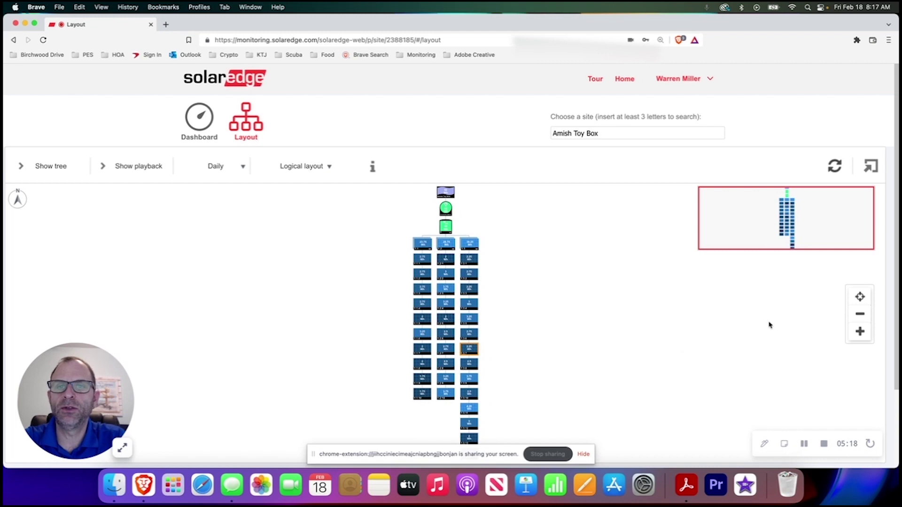
pyautogui.click(860, 331)
pyautogui.click(860, 331)
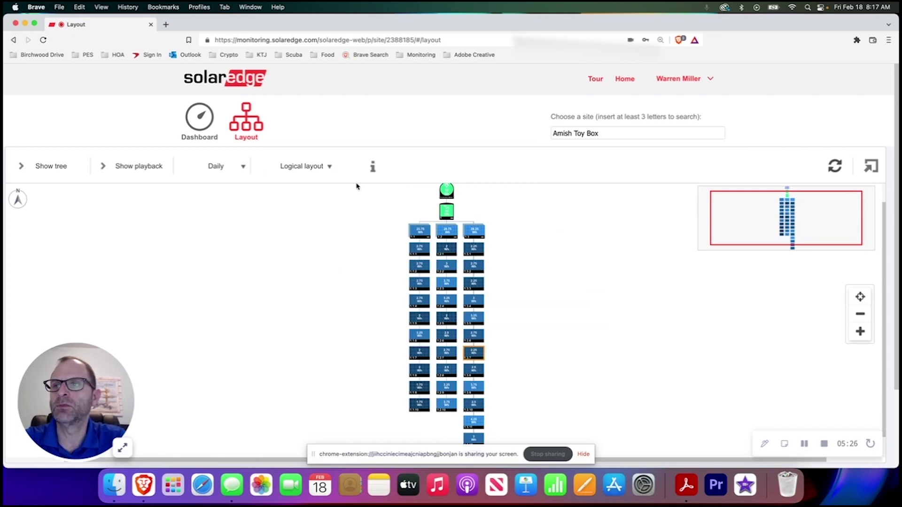
pyautogui.click(326, 168)
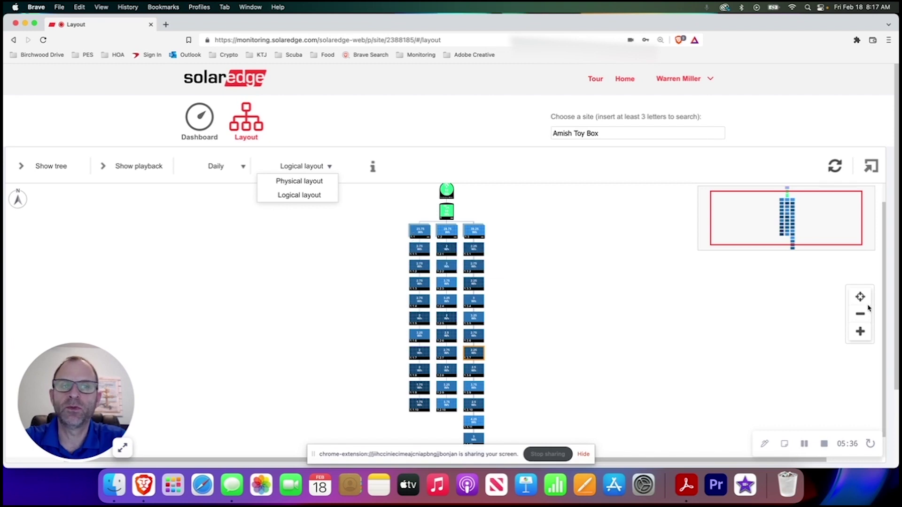
# Zoom in twice on the module tiles, then change the layout view to Physical layout.
pyautogui.click(861, 332)
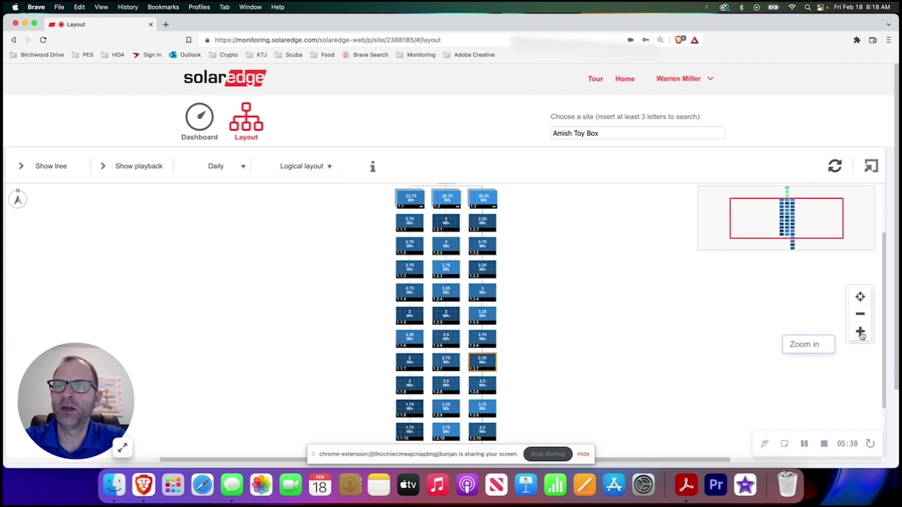
pyautogui.click(860, 333)
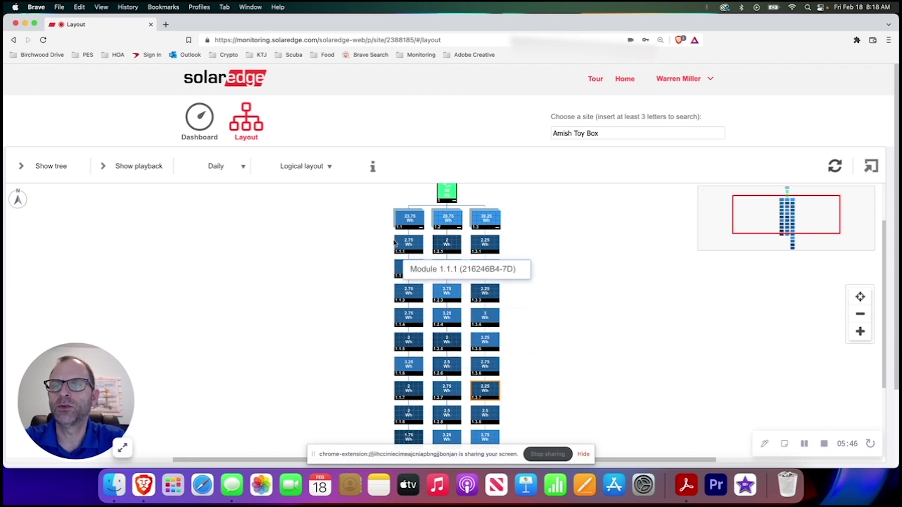
pyautogui.click(322, 167)
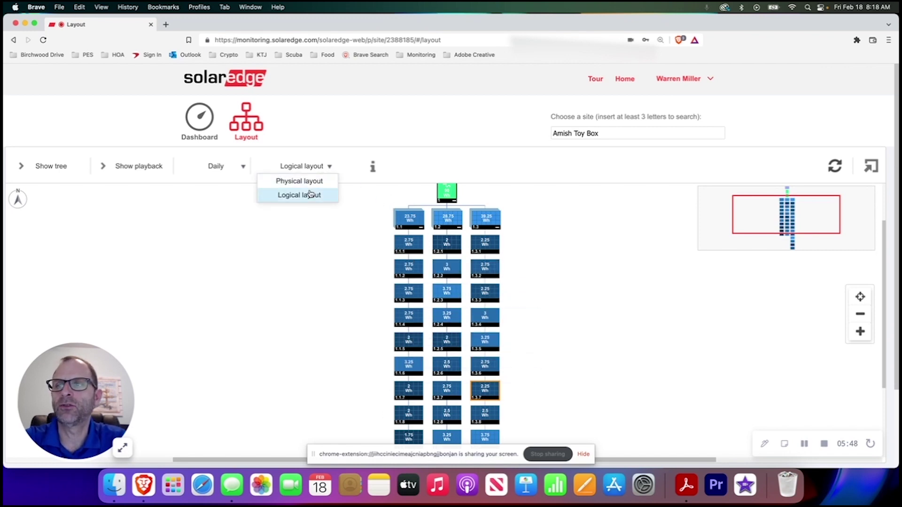
pyautogui.click(308, 195)
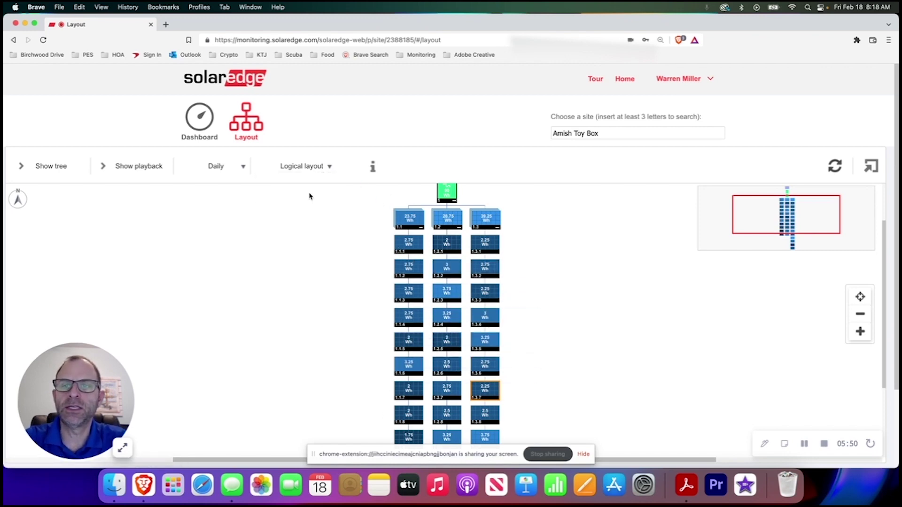
pyautogui.click(290, 171)
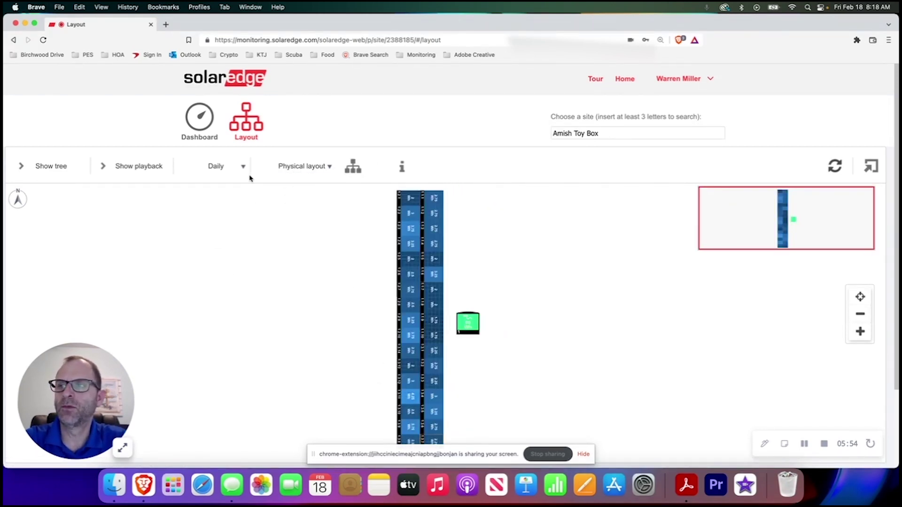
# Check the reporting period list, keep Daily, and show the User Settings/Logout account menu.
pyautogui.click(235, 169)
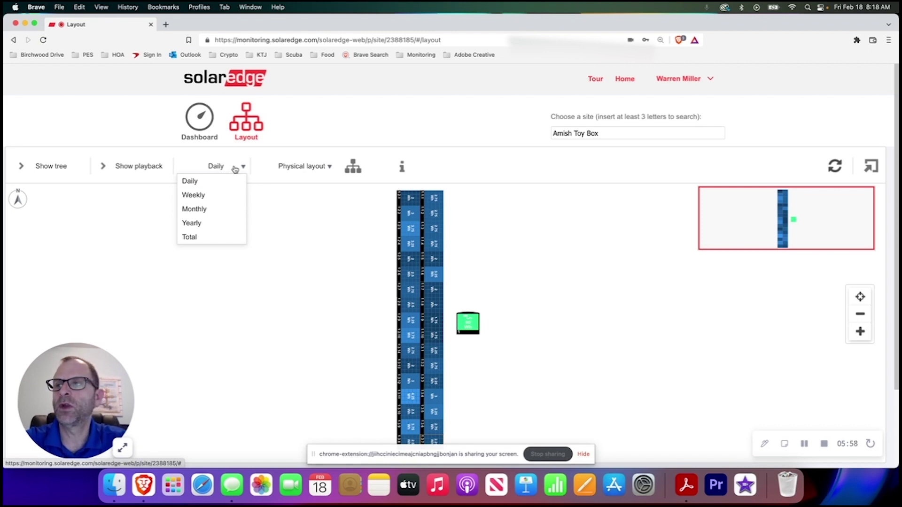
pyautogui.click(214, 295)
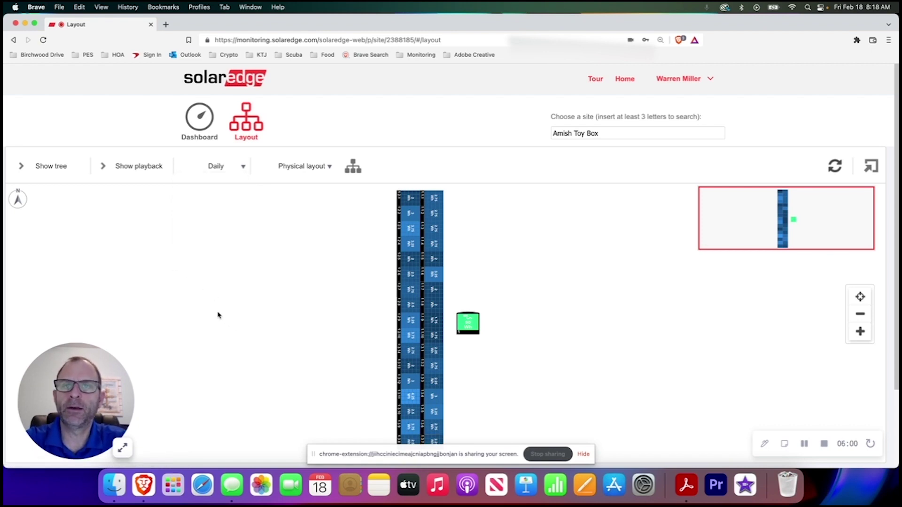
pyautogui.click(691, 81)
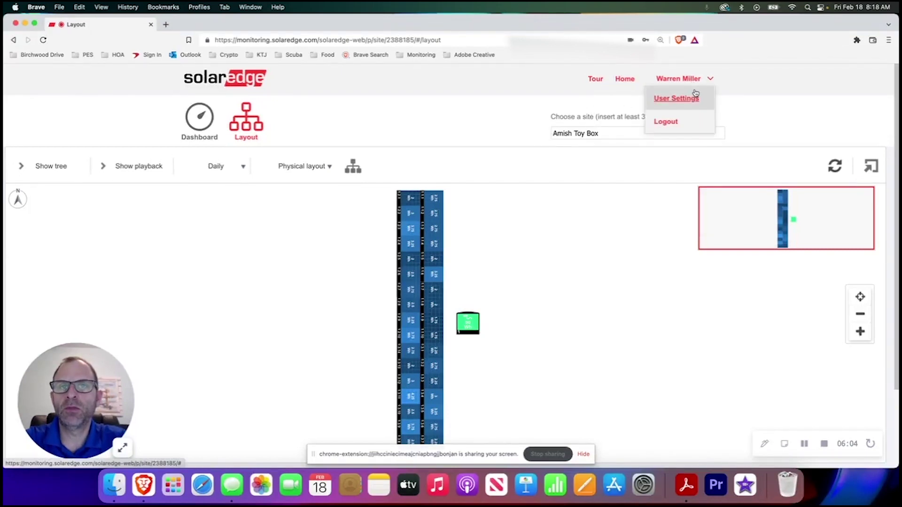